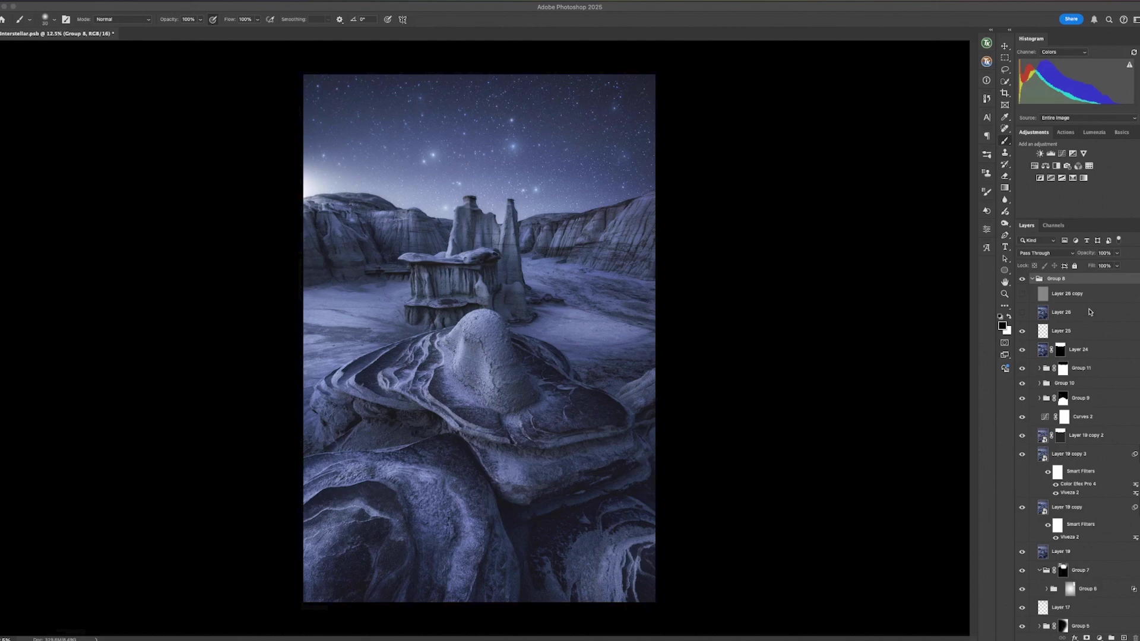
Stamp the visible layers into Layer 27, blend it in Darken mode, and select the Clone Stamp Tool
{"action": "left_click", "coordinate": [1083, 280]}
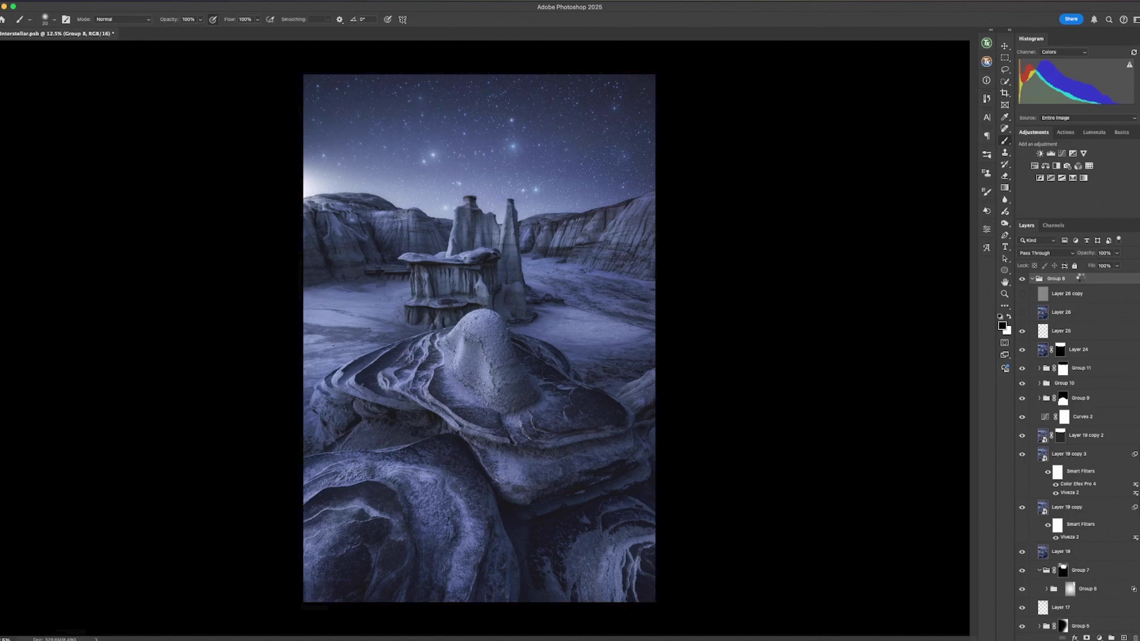
{"action": "left_click", "coordinate": [1033, 257]}
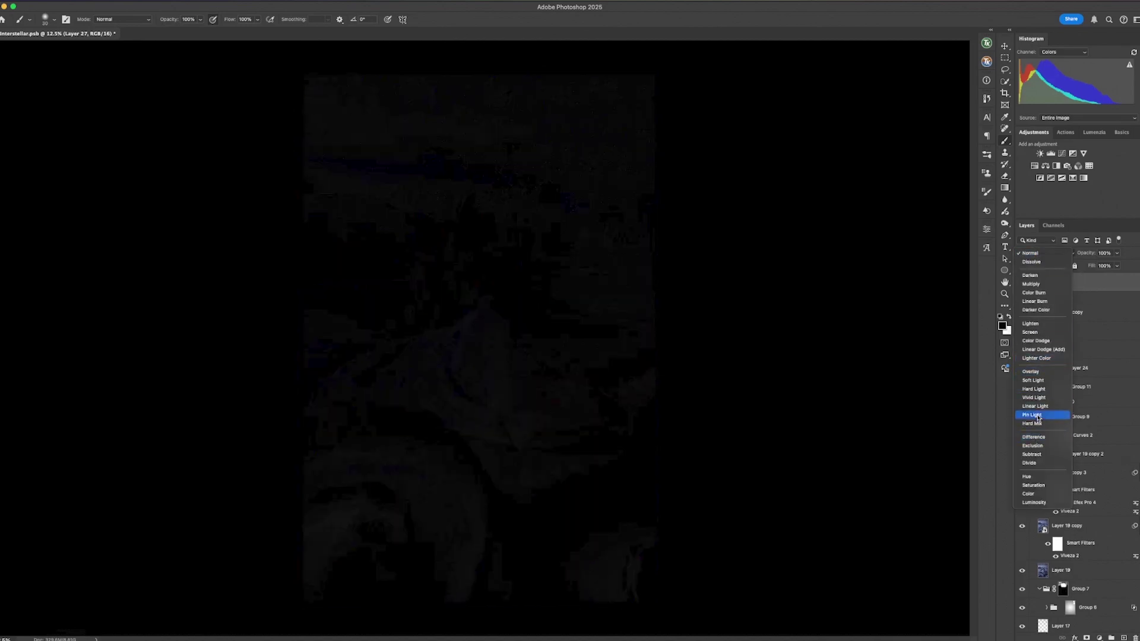
{"action": "left_click", "coordinate": [1030, 277]}
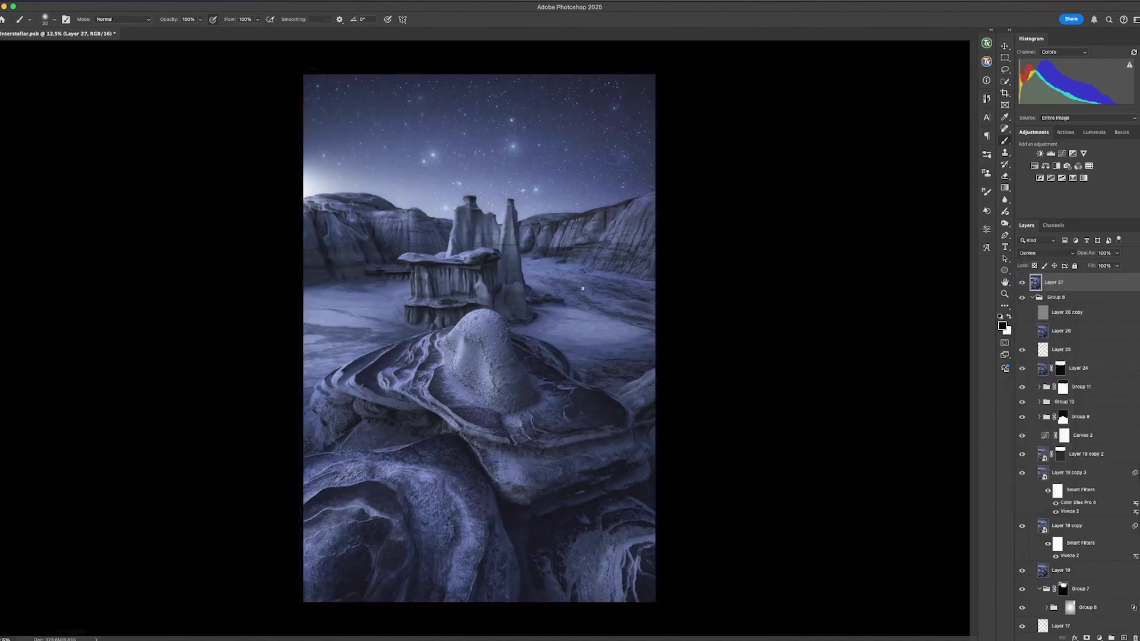
{"action": "left_click", "coordinate": [1004, 153]}
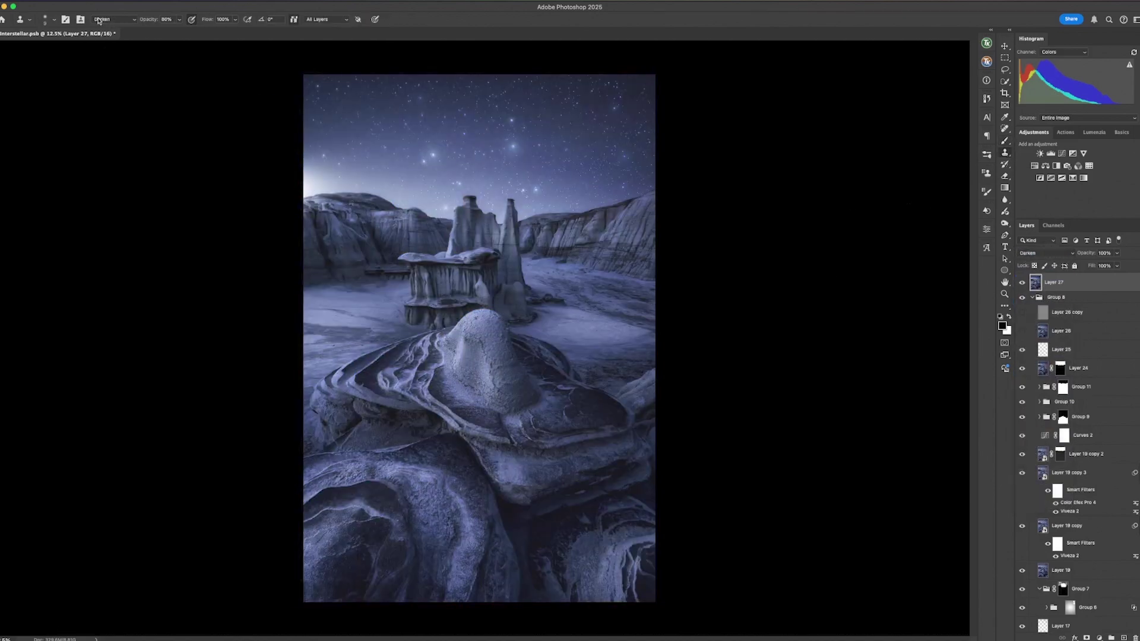
Raise the Clone Stamp opacity from 80% to 100% and zoom in on the ridge
{"action": "left_click", "coordinate": [179, 20]}
{"action": "left_click_drag", "start_coordinate": [179, 30], "coordinate": [195, 33]}
{"action": "scroll", "coordinate": [545, 202], "scroll_direction": "up", "scroll_amount": 4}
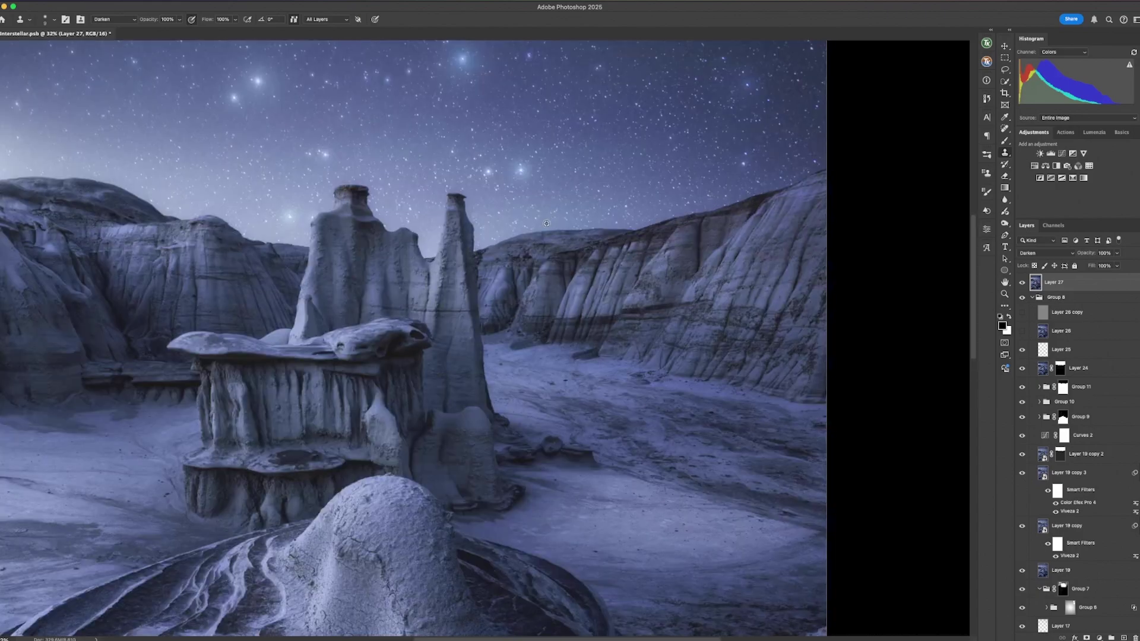
{"action": "scroll", "coordinate": [546, 223], "scroll_direction": "up", "scroll_amount": 6}
{"action": "scroll", "coordinate": [545, 223], "scroll_direction": "down", "scroll_amount": 5}
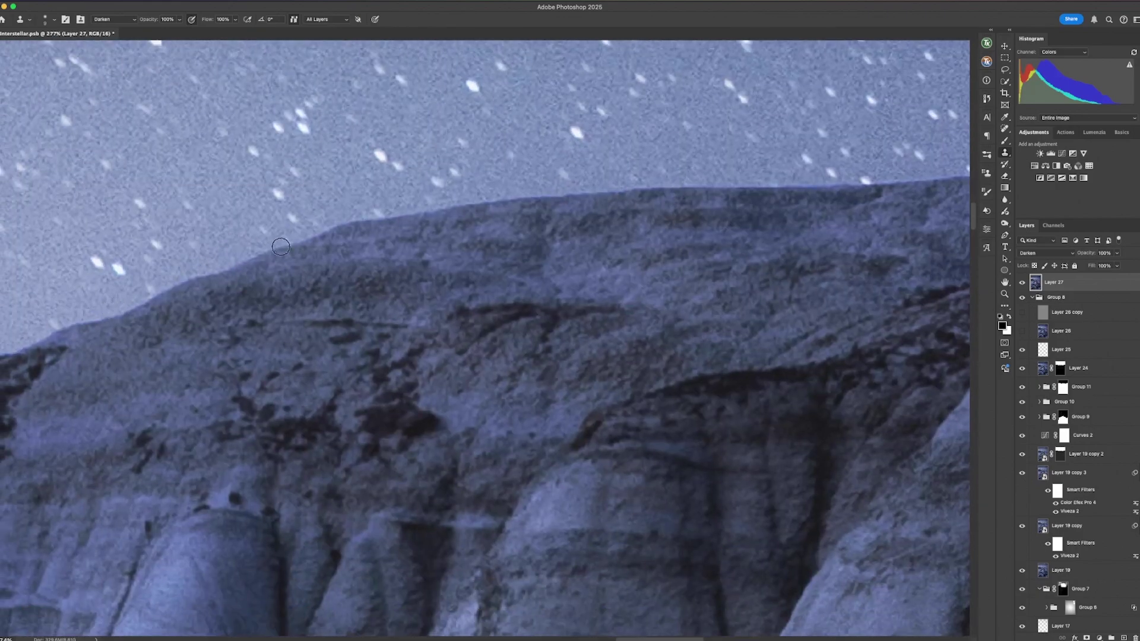
{"action": "scroll", "coordinate": [659, 212], "scroll_direction": "down", "scroll_amount": 2}
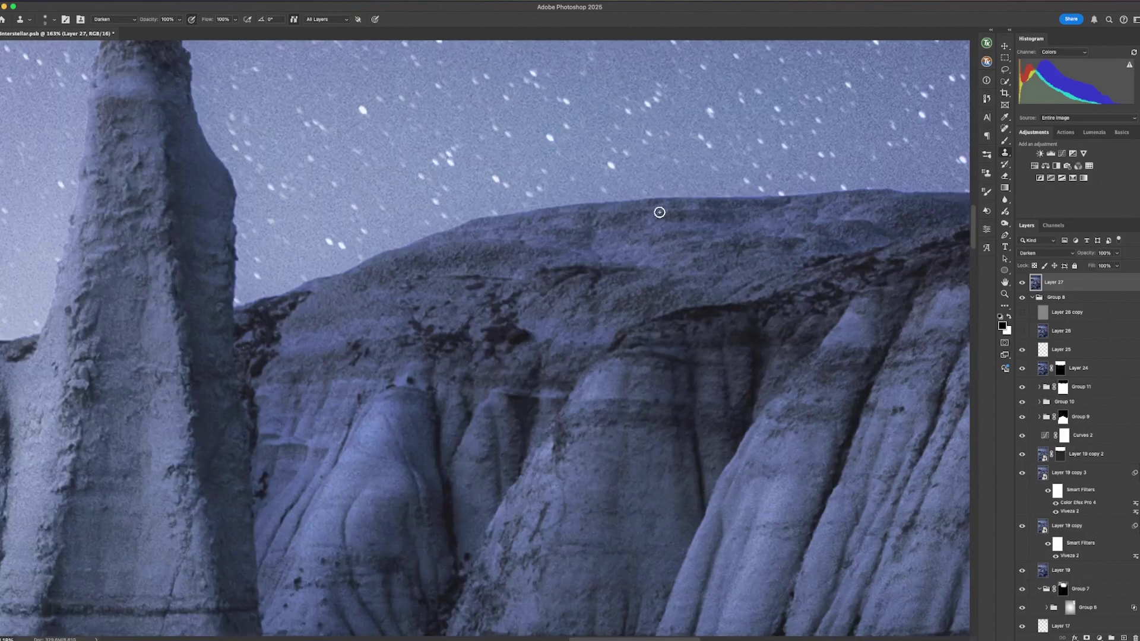
{"action": "scroll", "coordinate": [659, 212], "scroll_direction": "up", "scroll_amount": 4}
{"action": "scroll", "coordinate": [659, 212], "scroll_direction": "right", "scroll_amount": 4}
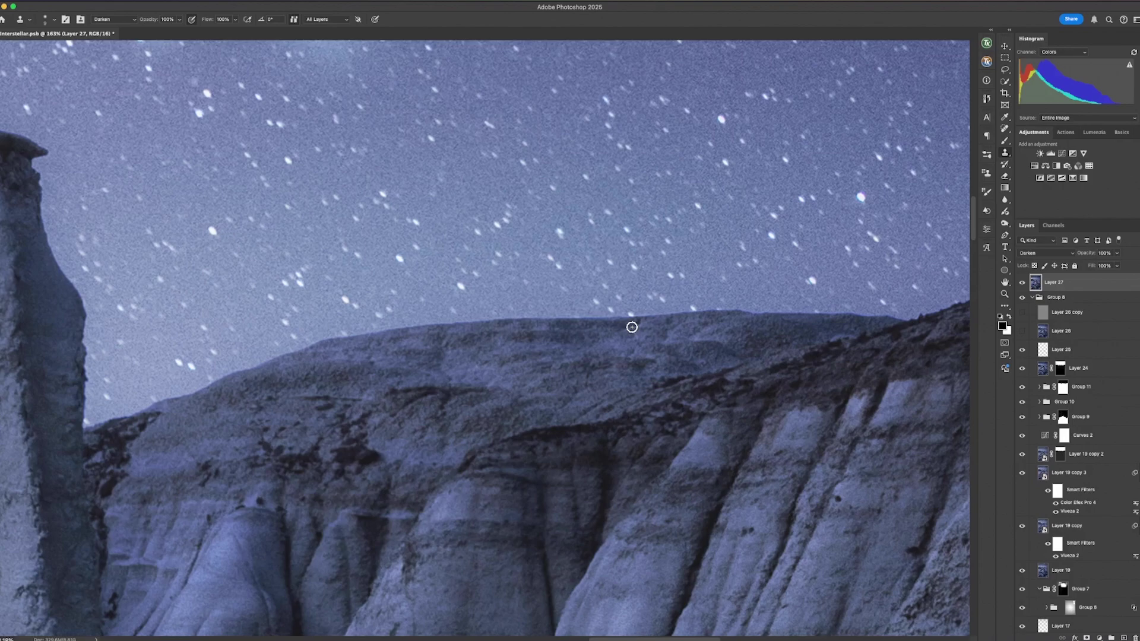
{"action": "scroll", "coordinate": [484, 306], "scroll_direction": "up", "scroll_amount": 10}
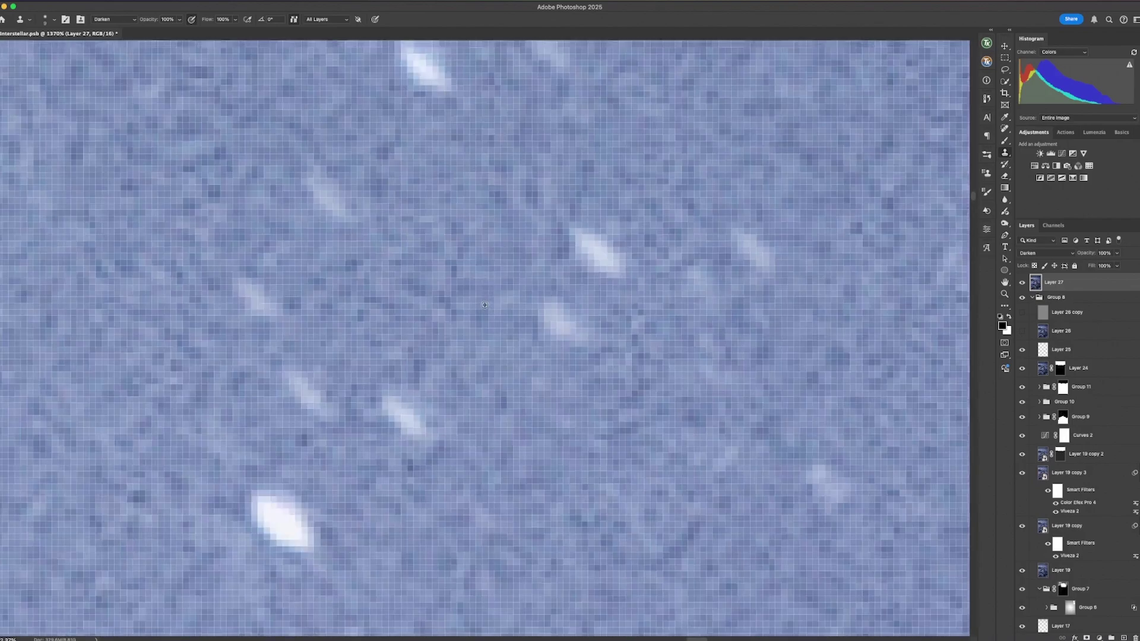
{"action": "scroll", "coordinate": [484, 305], "scroll_direction": "down", "scroll_amount": 6}
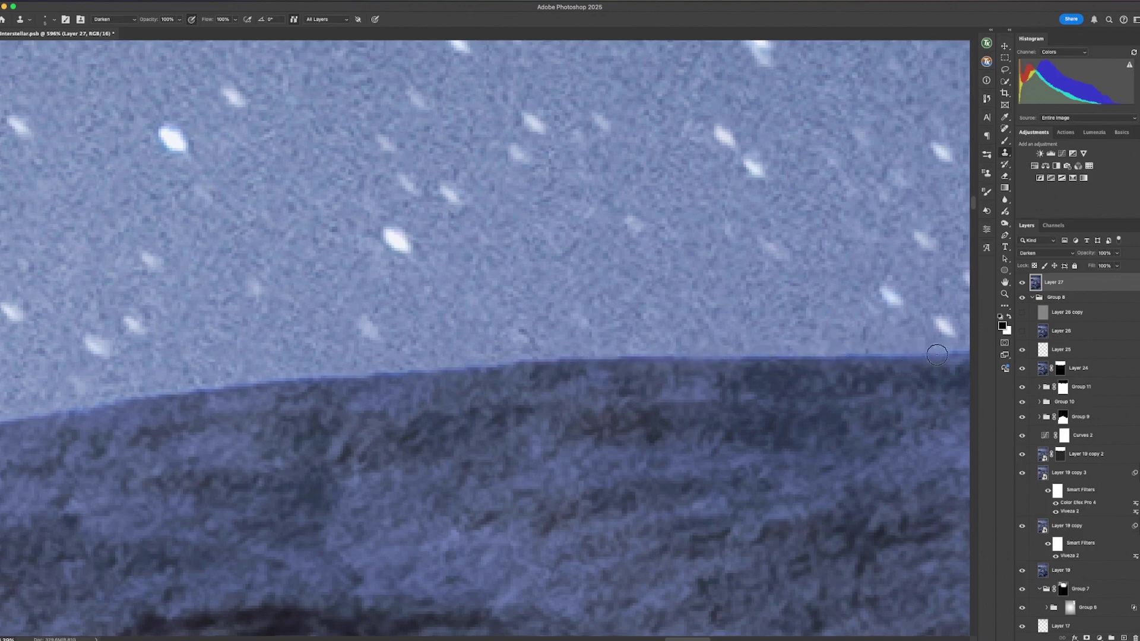
Clone sampled sky over the bright halo along the ridge-sky edge beside the rock pillar
{"action": "scroll", "coordinate": [259, 365], "scroll_direction": "left", "scroll_amount": 5}
{"action": "scroll", "coordinate": [262, 364], "scroll_direction": "down", "scroll_amount": 2}
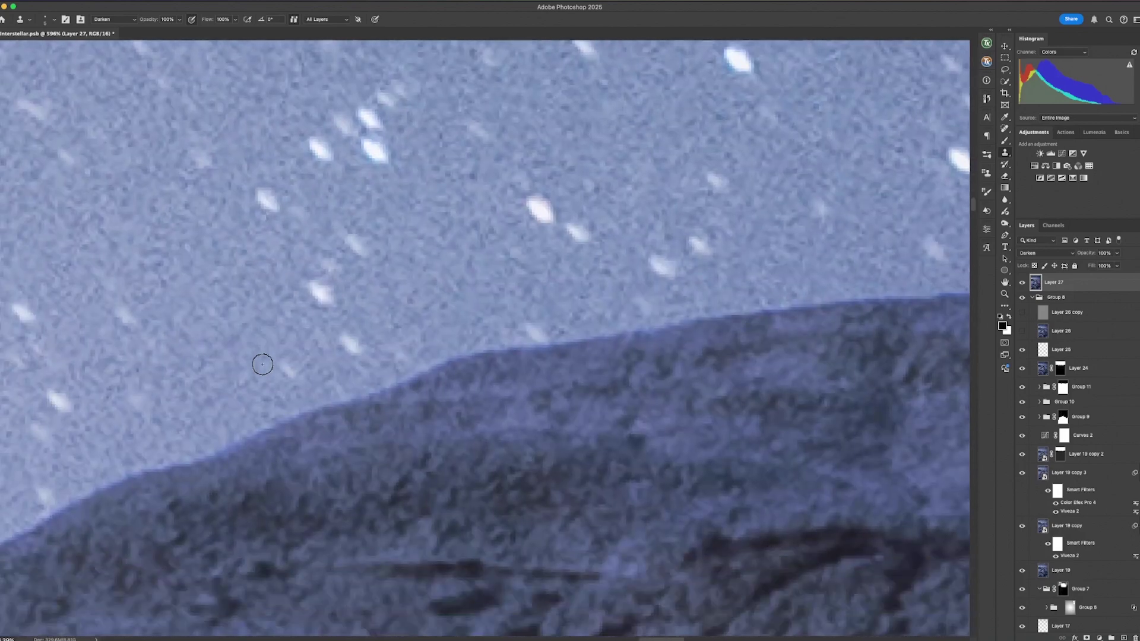
{"action": "scroll", "coordinate": [229, 372], "scroll_direction": "up", "scroll_amount": 4}
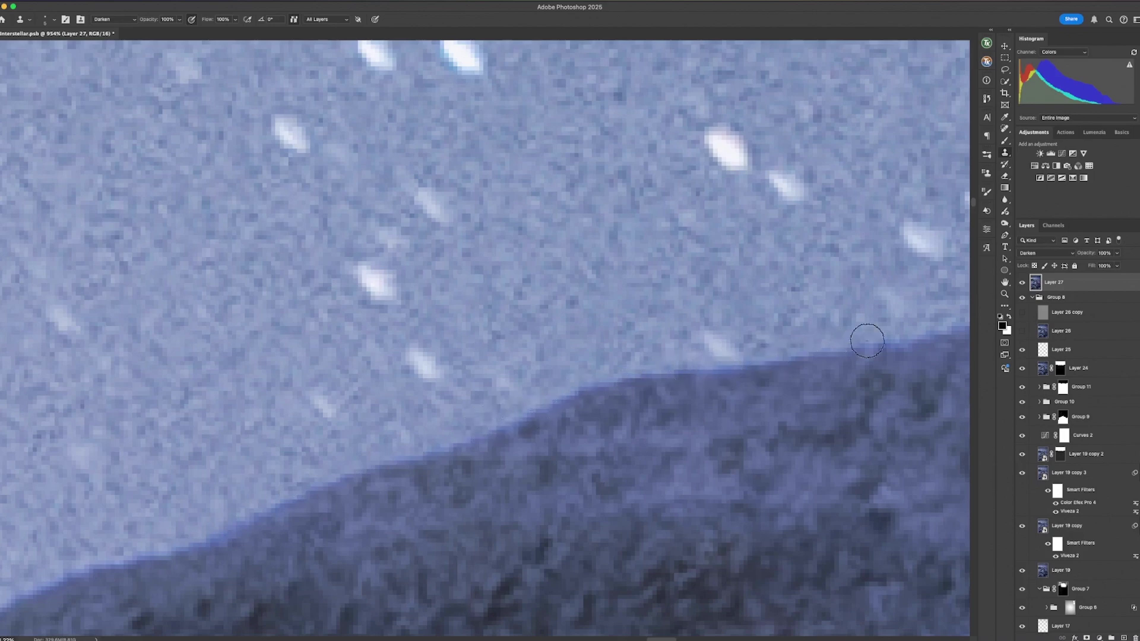
{"action": "scroll", "coordinate": [511, 403], "scroll_direction": "left", "scroll_amount": 10}
{"action": "scroll", "coordinate": [511, 403], "scroll_direction": "down", "scroll_amount": 3}
{"action": "scroll", "coordinate": [511, 403], "scroll_direction": "down", "scroll_amount": 3}
{"action": "scroll", "coordinate": [295, 443], "scroll_direction": "left", "scroll_amount": 6}
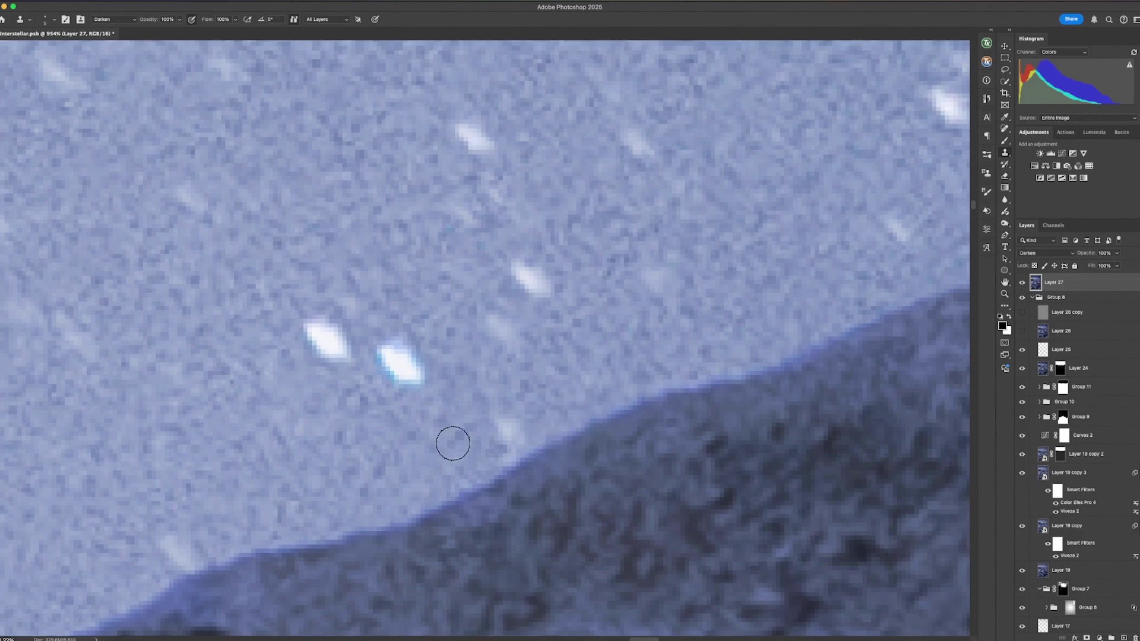
{"action": "scroll", "coordinate": [453, 443], "scroll_direction": "left", "scroll_amount": 10}
{"action": "scroll", "coordinate": [453, 443], "scroll_direction": "left", "scroll_amount": 4}
{"action": "scroll", "coordinate": [453, 444], "scroll_direction": "down", "scroll_amount": 4}
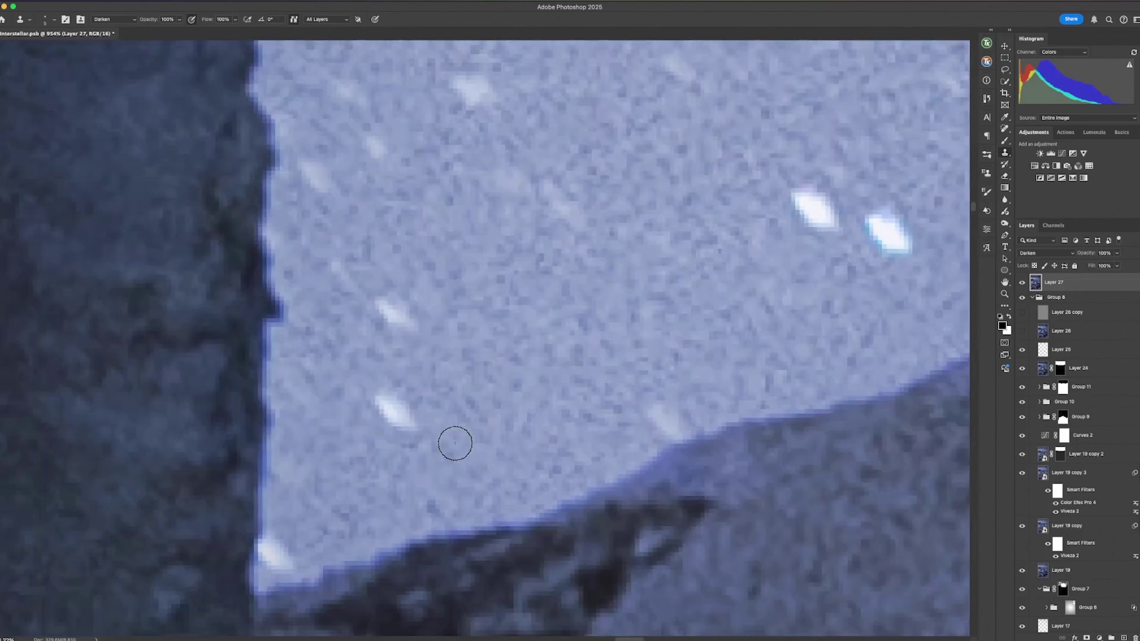
{"action": "mouse_move", "coordinate": [388, 505]}
{"action": "left_mouse_down"}
{"action": "mouse_move", "coordinate": [452, 522]}
{"action": "mouse_move", "coordinate": [367, 548]}
{"action": "mouse_move", "coordinate": [499, 516]}
{"action": "left_mouse_up"}
{"action": "left_click", "coordinate": [104, 22]}
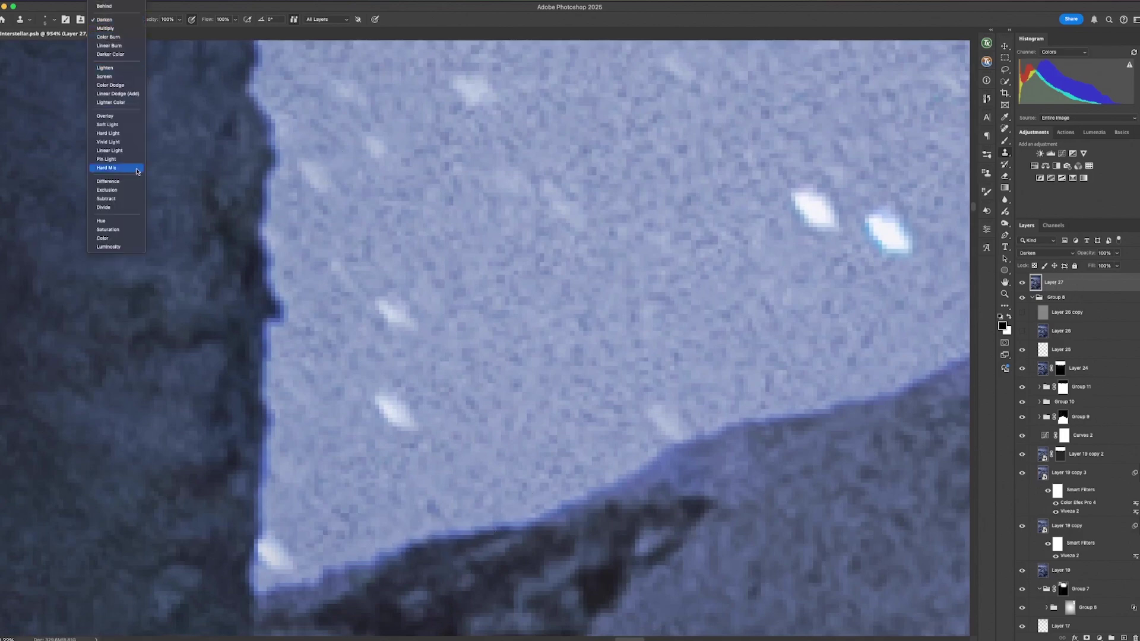
Switch the Clone Stamp mode to Color, then fit the whole photo on screen
{"action": "left_click", "coordinate": [147, 238]}
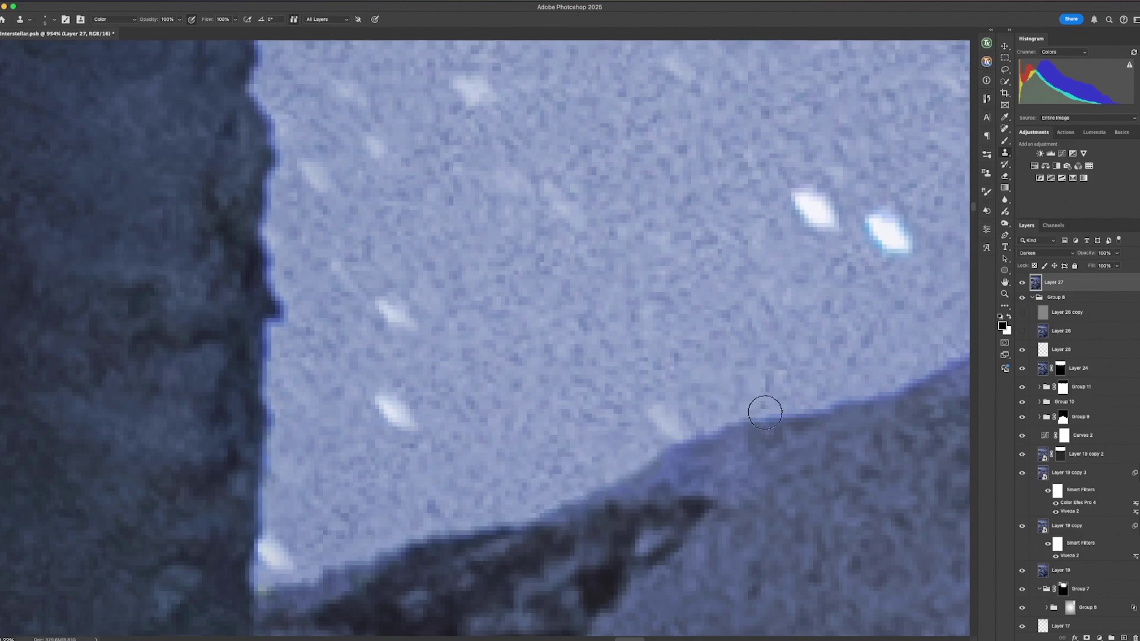
{"action": "scroll", "coordinate": [832, 400], "scroll_direction": "right", "scroll_amount": 5}
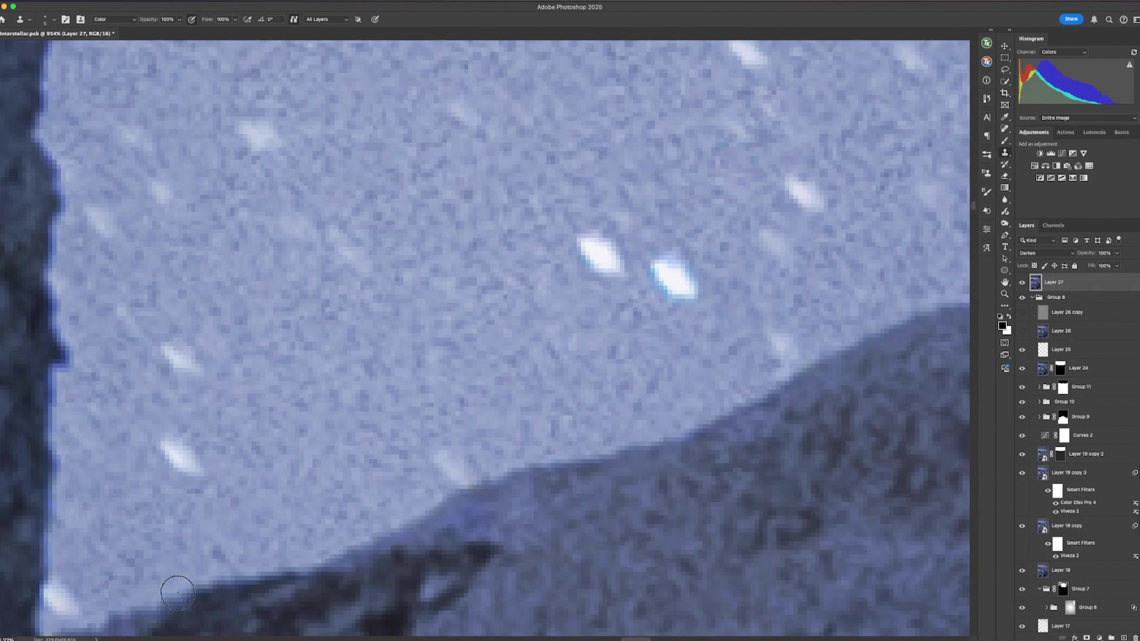
{"action": "scroll", "coordinate": [89, 616], "scroll_direction": "left", "scroll_amount": 5}
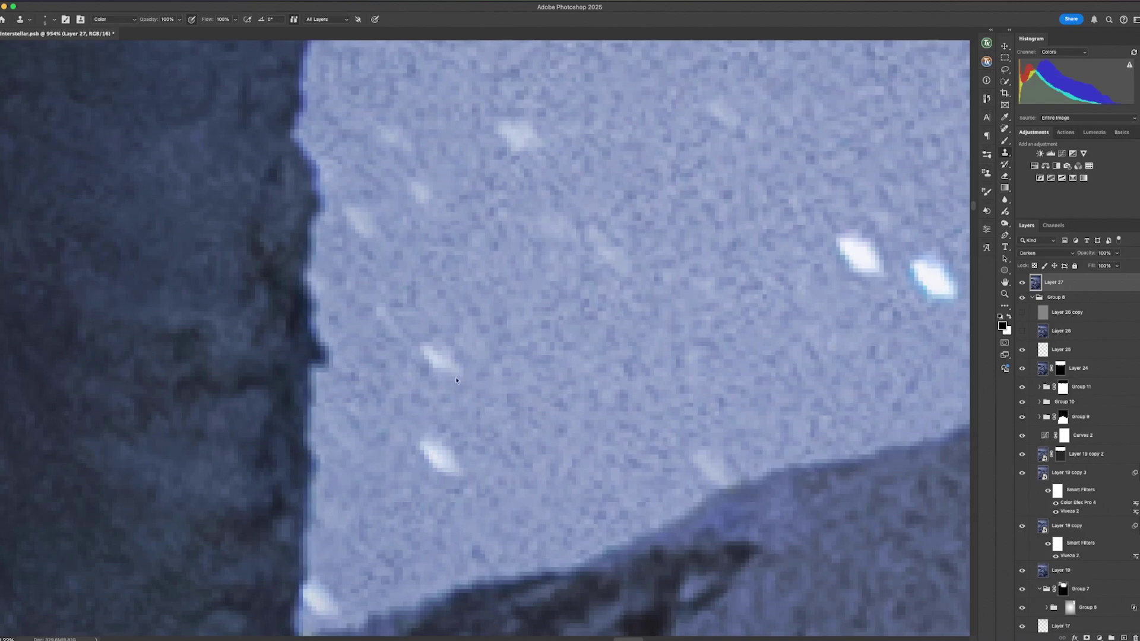
{"action": "key", "text": "super+0"}
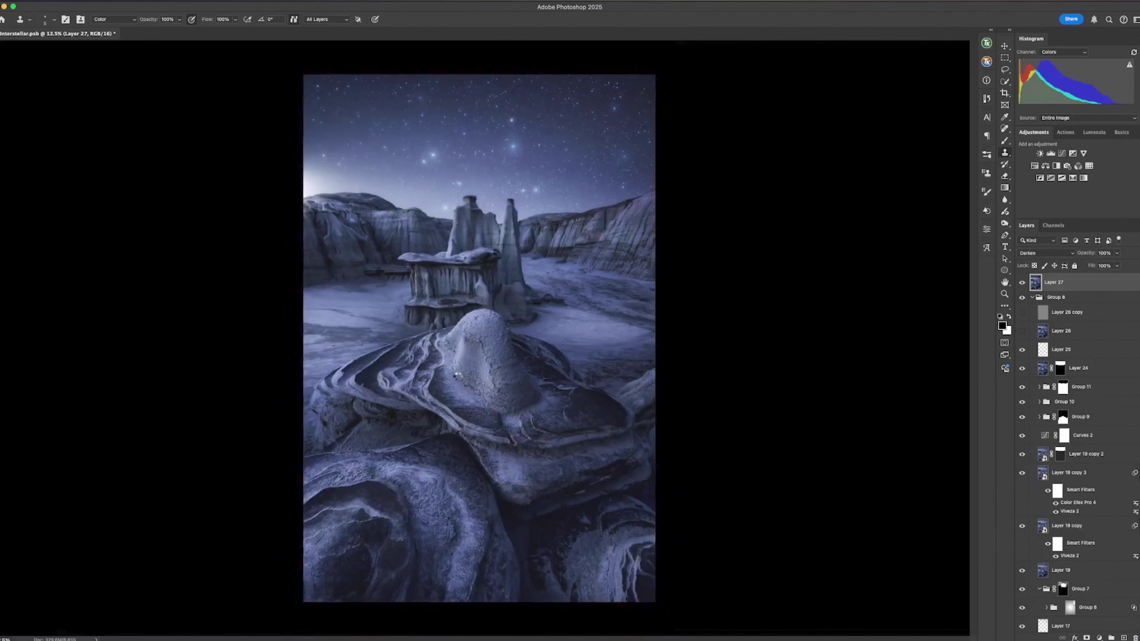